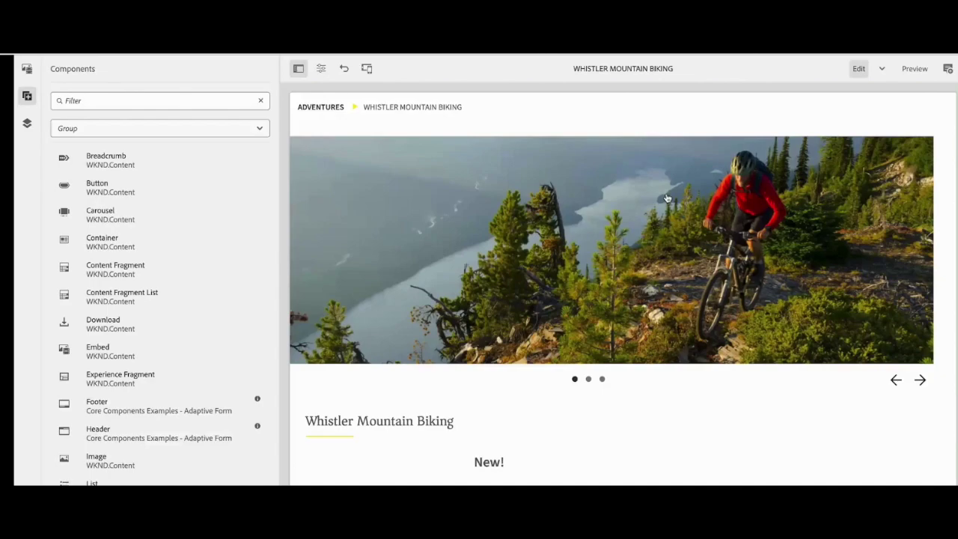
# Place an Adaptive Form Date Picker, then a Drop-down List, beneath the form's Email field.
pyautogui.scroll(-2, 668, 198)
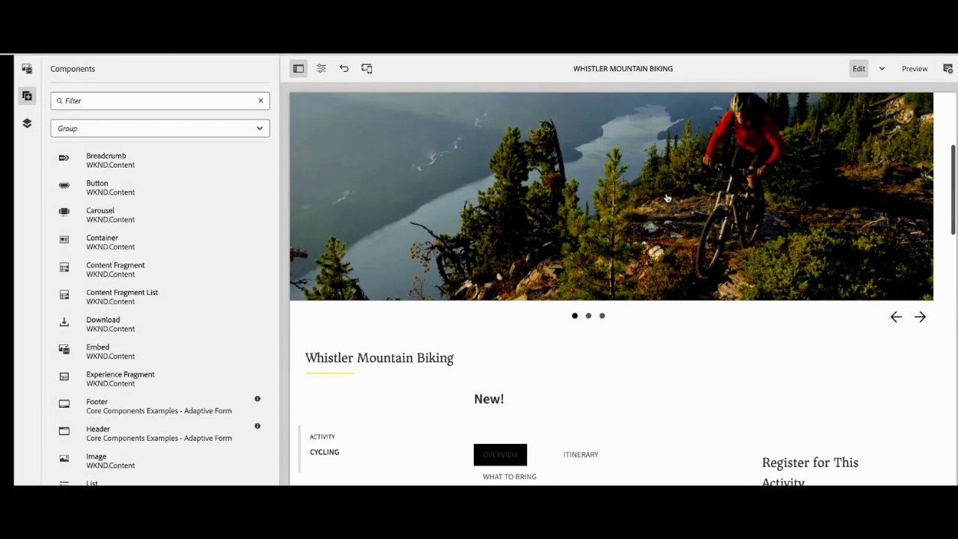
pyautogui.scroll(-5, 667, 197)
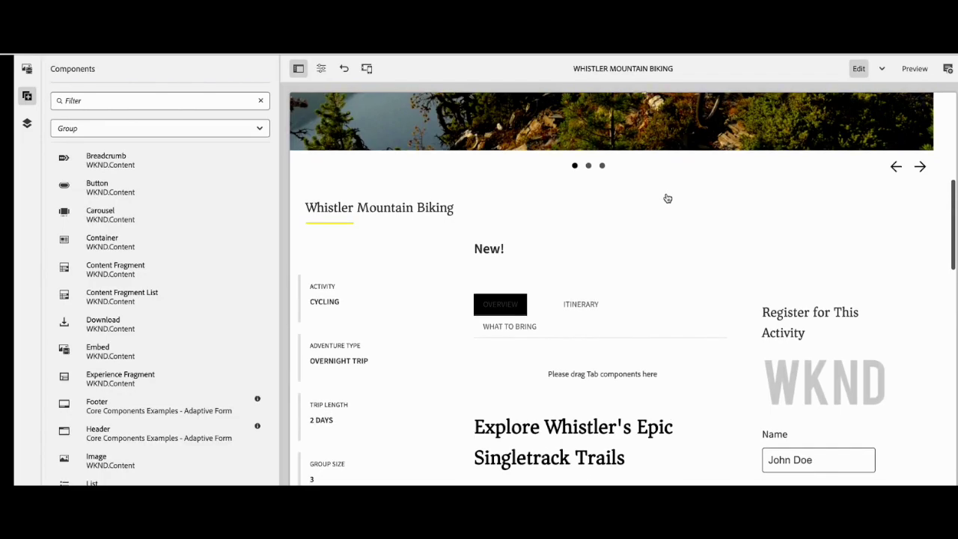
pyautogui.scroll(-5, 668, 197)
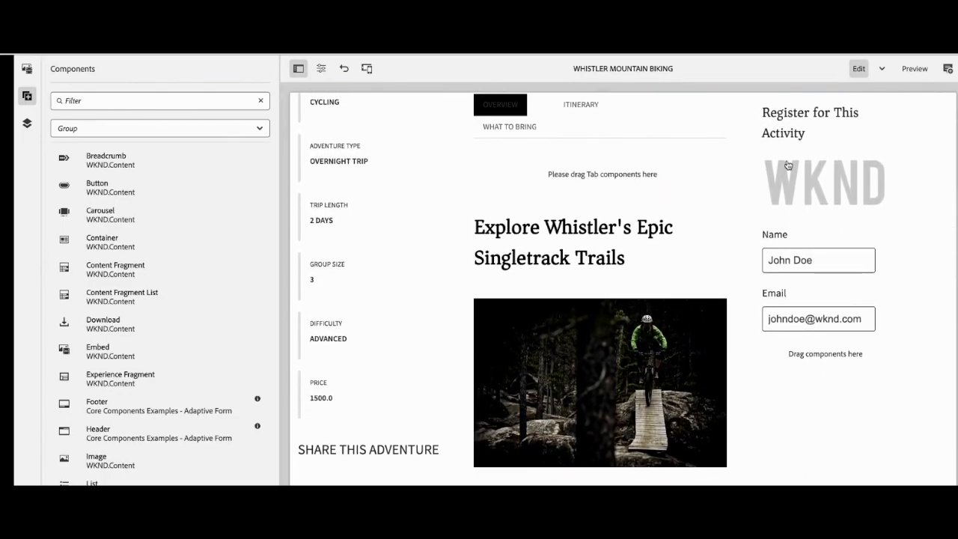
pyautogui.click(837, 135)
pyautogui.scroll(-10, 213, 210)
pyautogui.scroll(1, 214, 209)
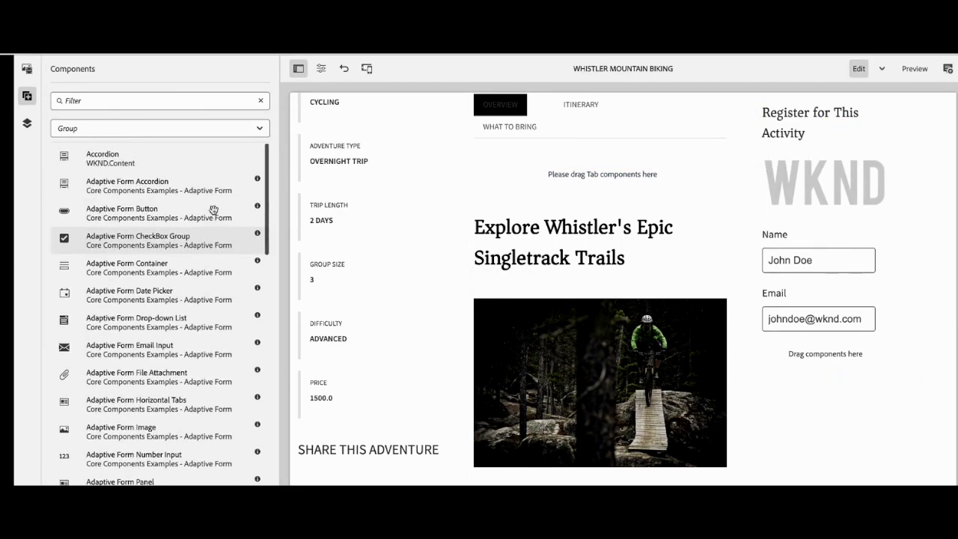
pyautogui.scroll(-2, 213, 209)
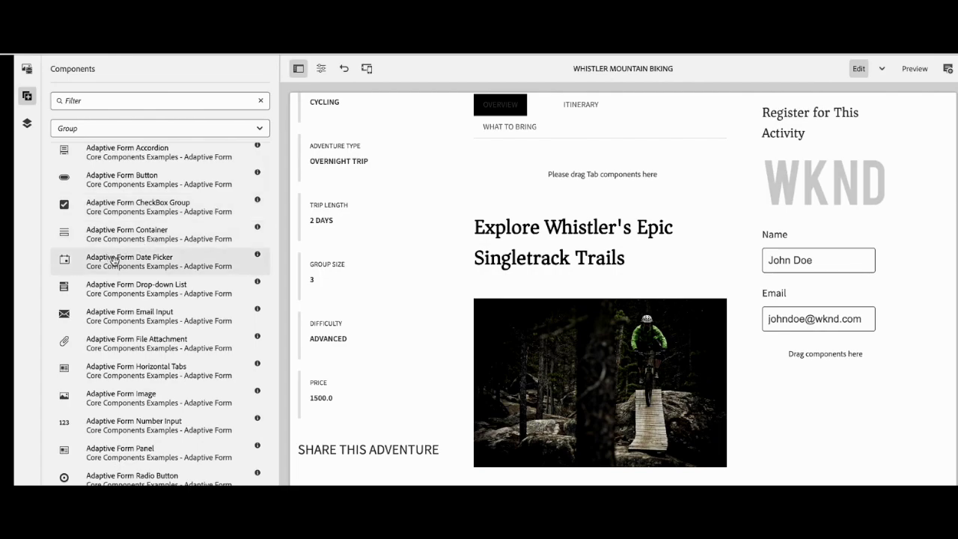
pyautogui.moveTo(96, 260); pyautogui.dragTo(853, 349)
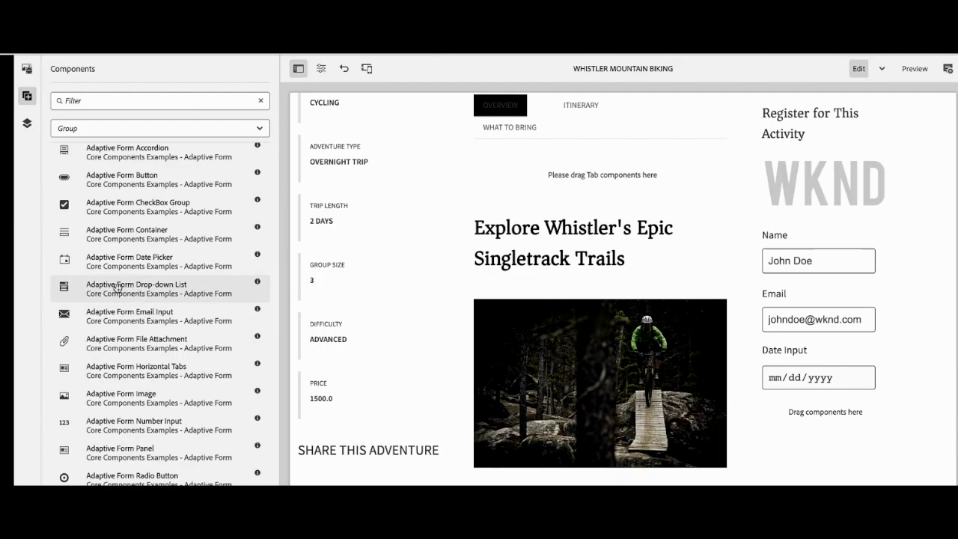
pyautogui.moveTo(91, 287); pyautogui.dragTo(828, 406)
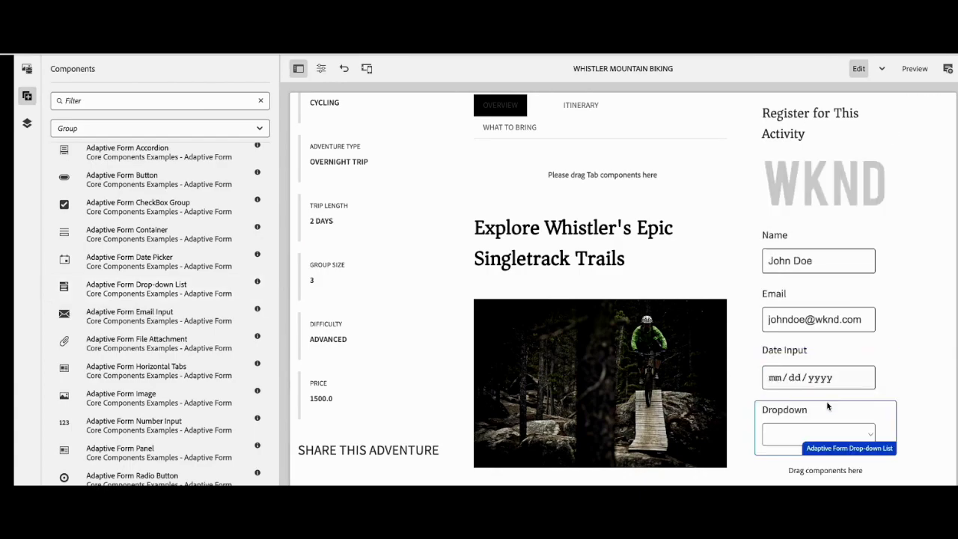
pyautogui.scroll(-1, 142, 297)
pyautogui.scroll(-4, 141, 294)
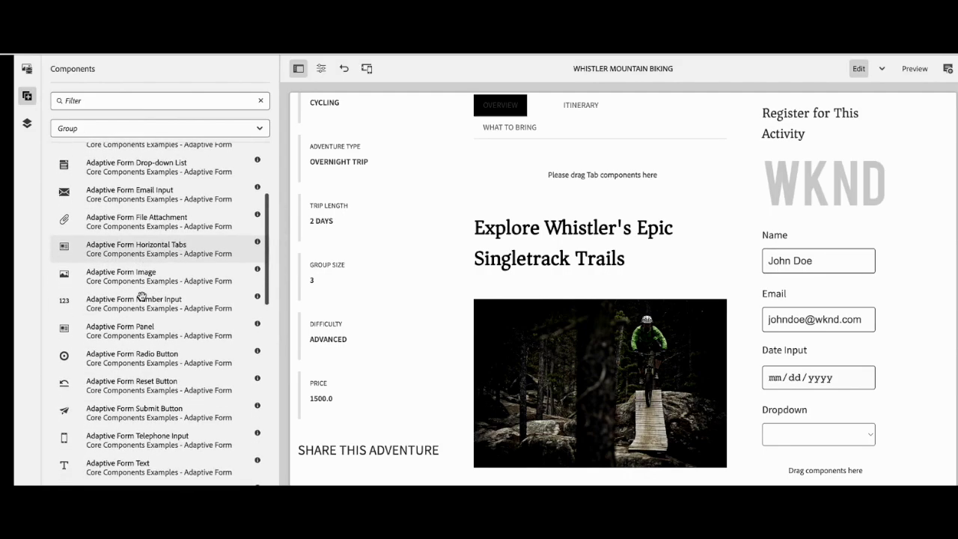
pyautogui.scroll(-2, 141, 294)
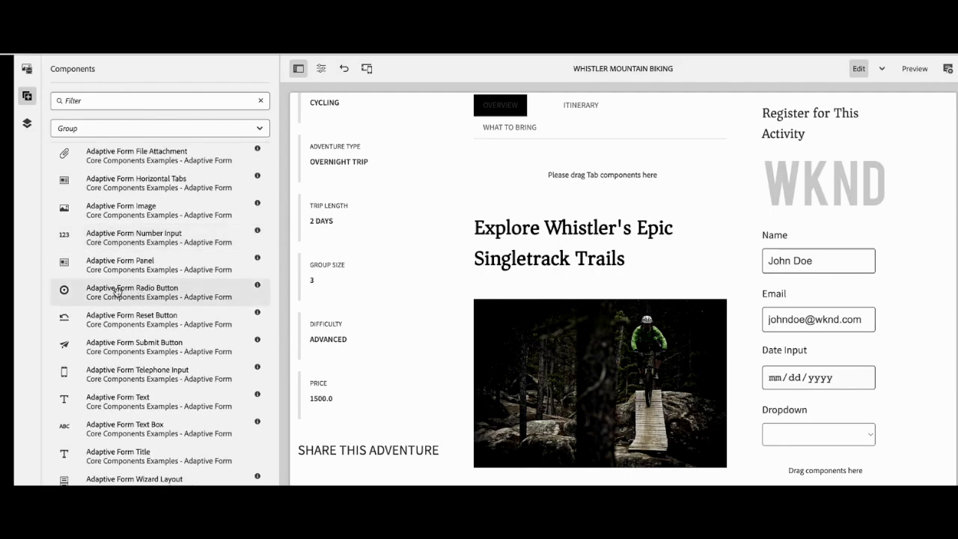
# Add a Radio Button choice above the dropdown and a Submit Button below it.
pyautogui.moveTo(104, 290); pyautogui.dragTo(820, 405)
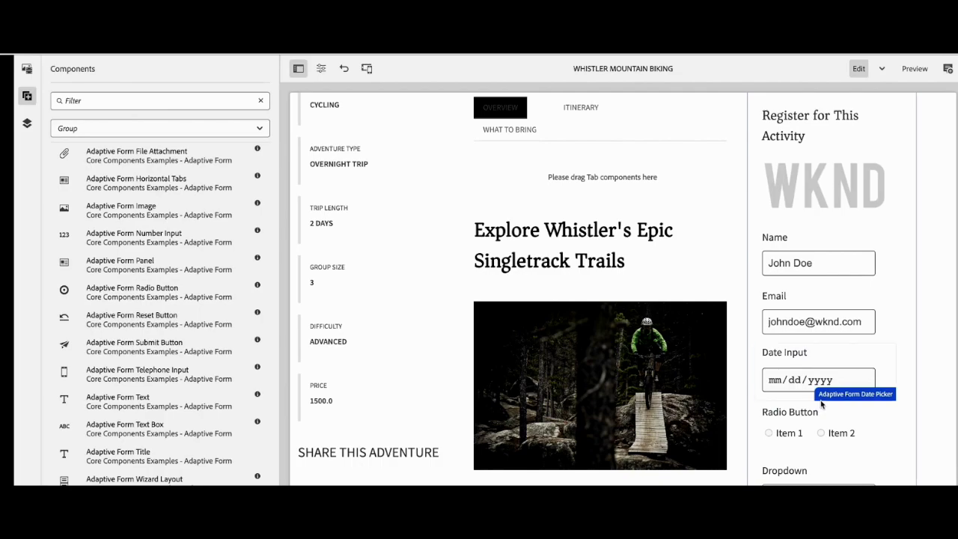
pyautogui.scroll(-1, 821, 405)
pyautogui.scroll(-4, 821, 405)
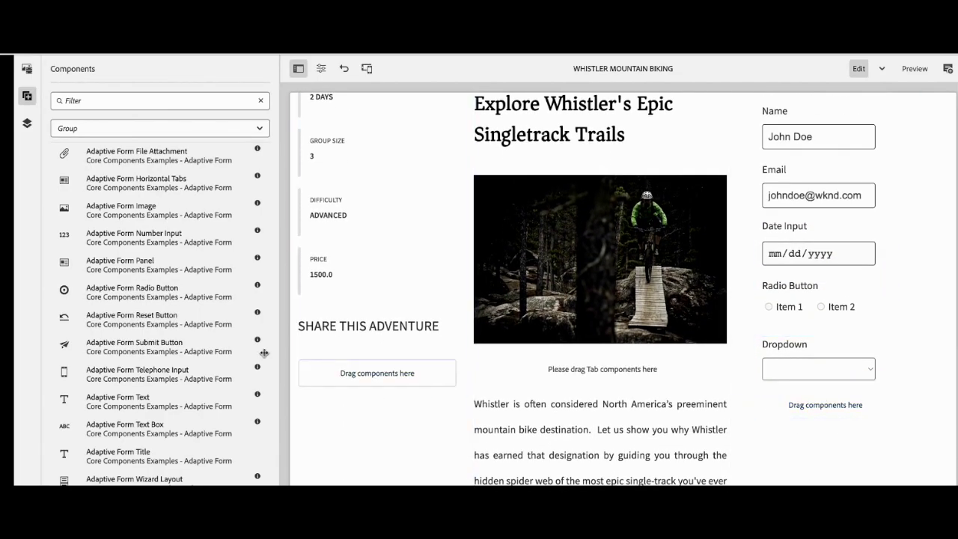
pyautogui.moveTo(149, 343); pyautogui.dragTo(834, 401)
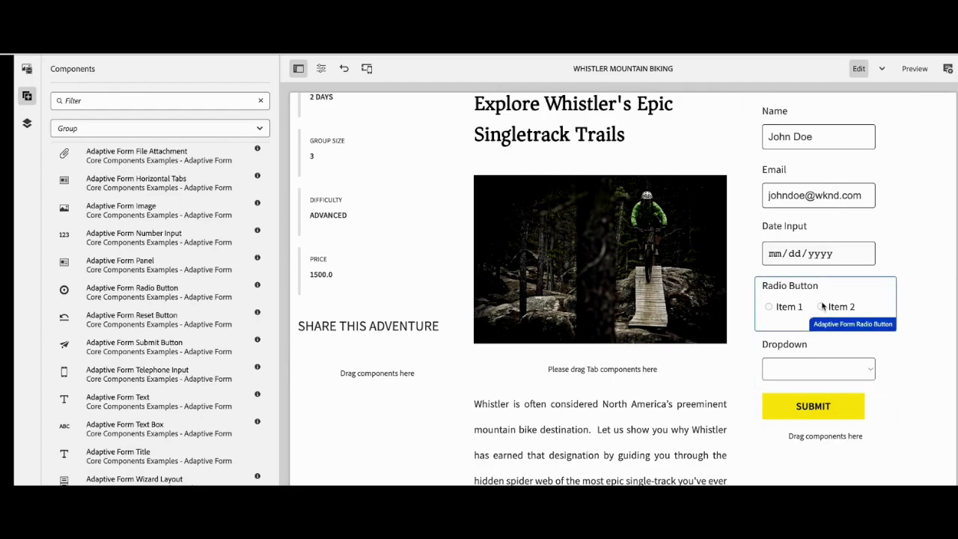
pyautogui.scroll(1, 824, 303)
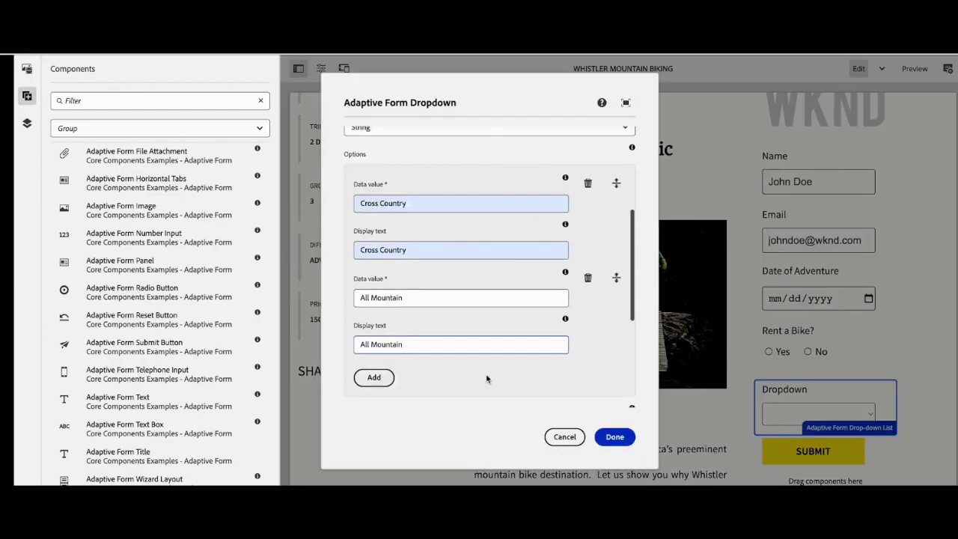
pyautogui.scroll(-3, 464, 367)
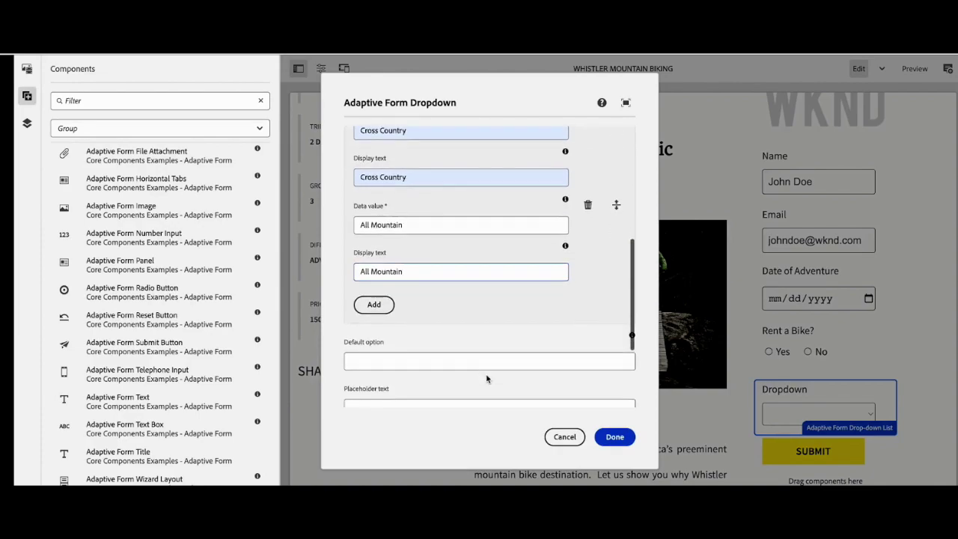
# Set All Mountain as the Choose Bike dropdown's default option and confirm.
pyautogui.click(434, 345)
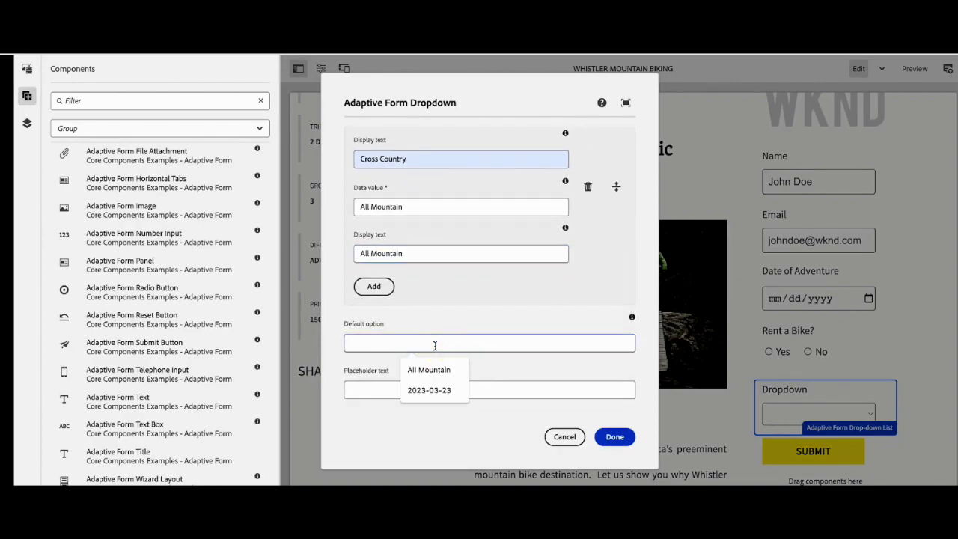
pyautogui.click(433, 369)
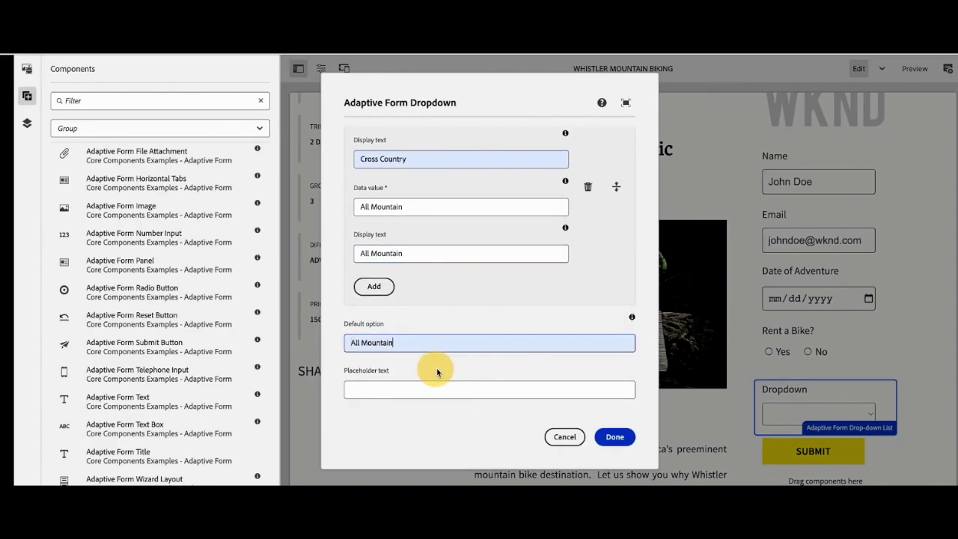
pyautogui.click(622, 442)
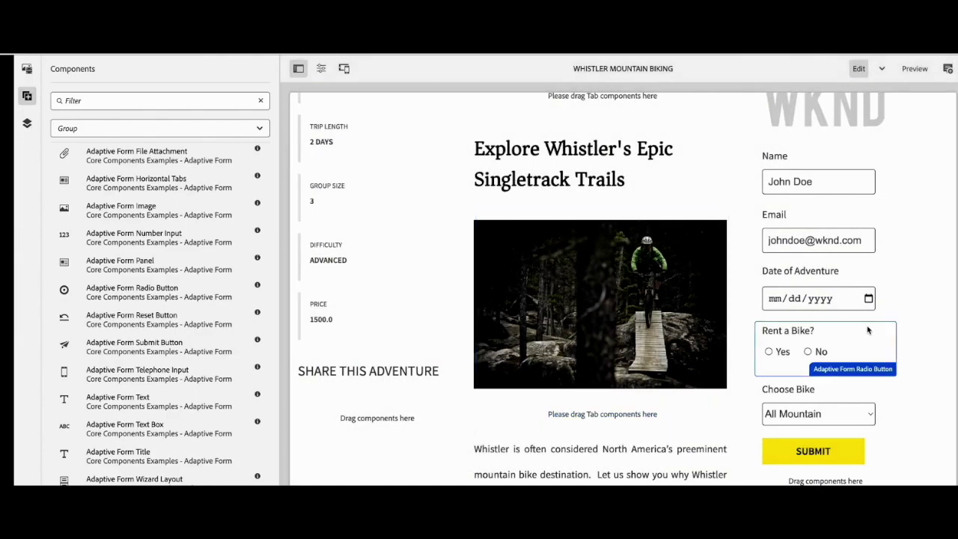
pyautogui.scroll(-1, 868, 332)
pyautogui.click(828, 367)
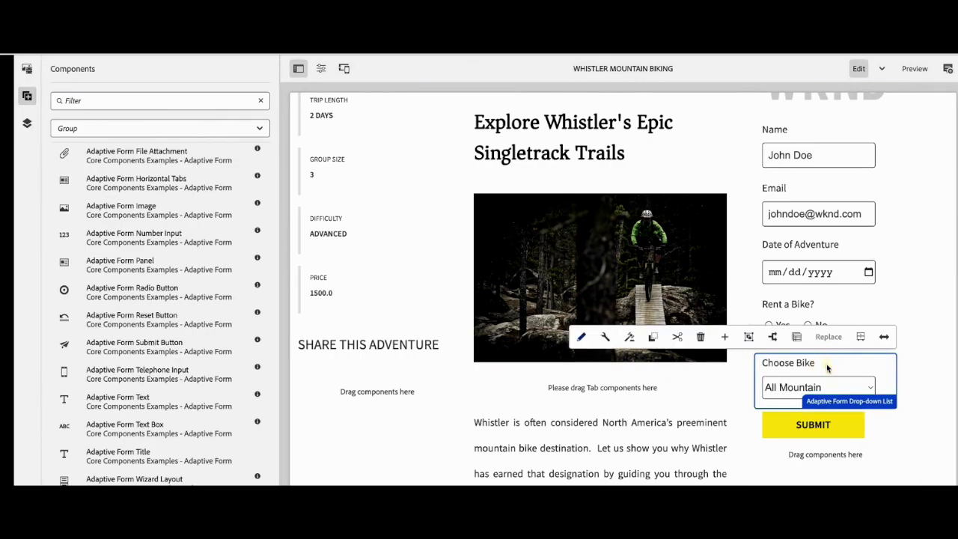
# Create a Choose Bike rule: Show when Rent a Bike? equals Yes, else Hide, then close the editor.
pyautogui.click(630, 337)
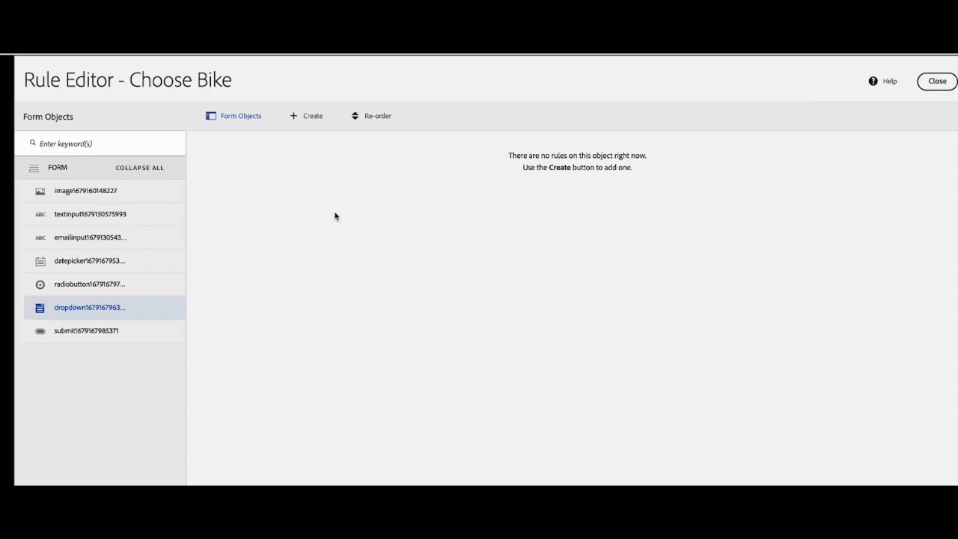
pyautogui.click(301, 116)
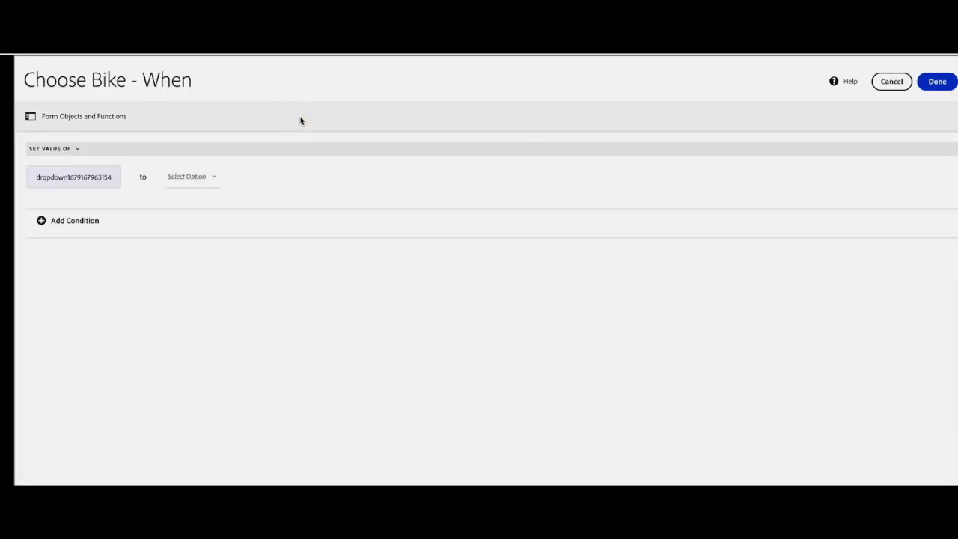
pyautogui.click(70, 148)
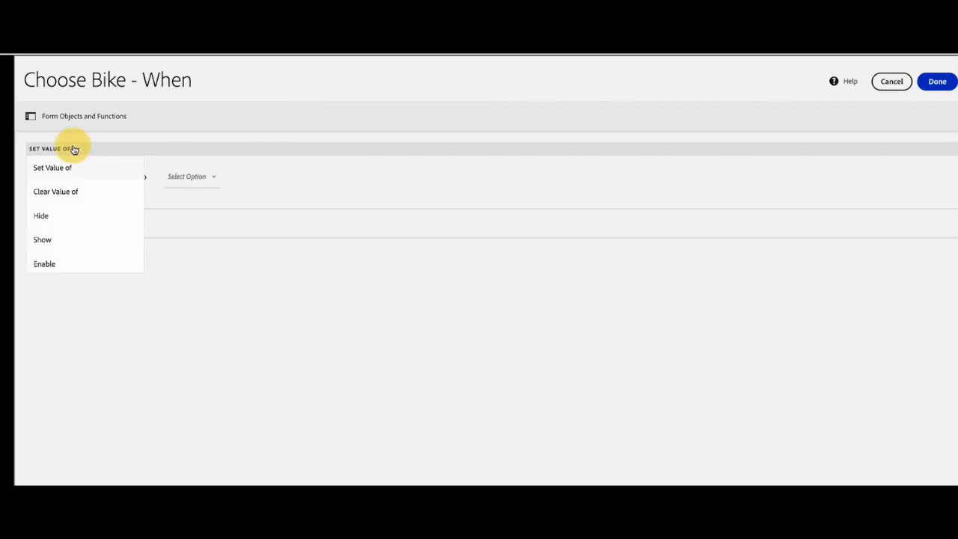
pyautogui.click(64, 241)
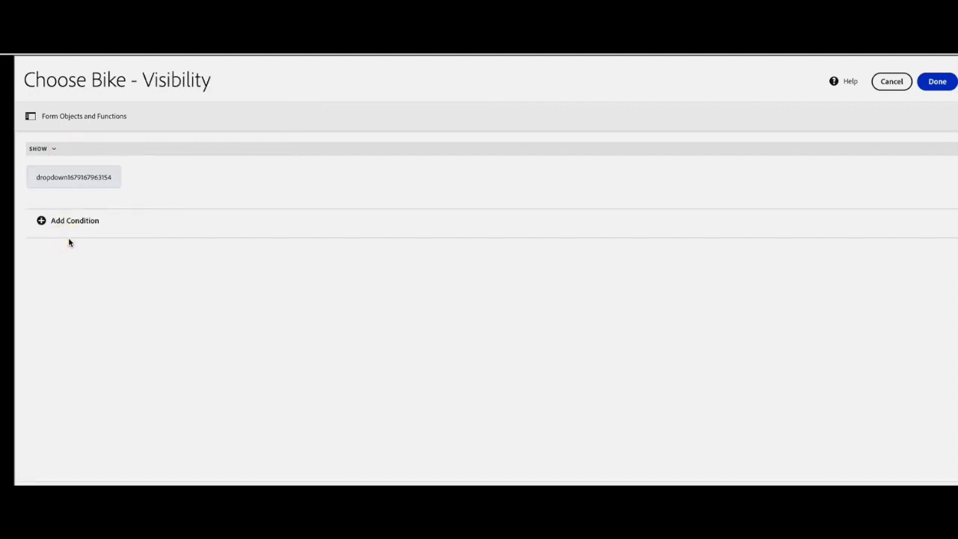
pyautogui.click(72, 223)
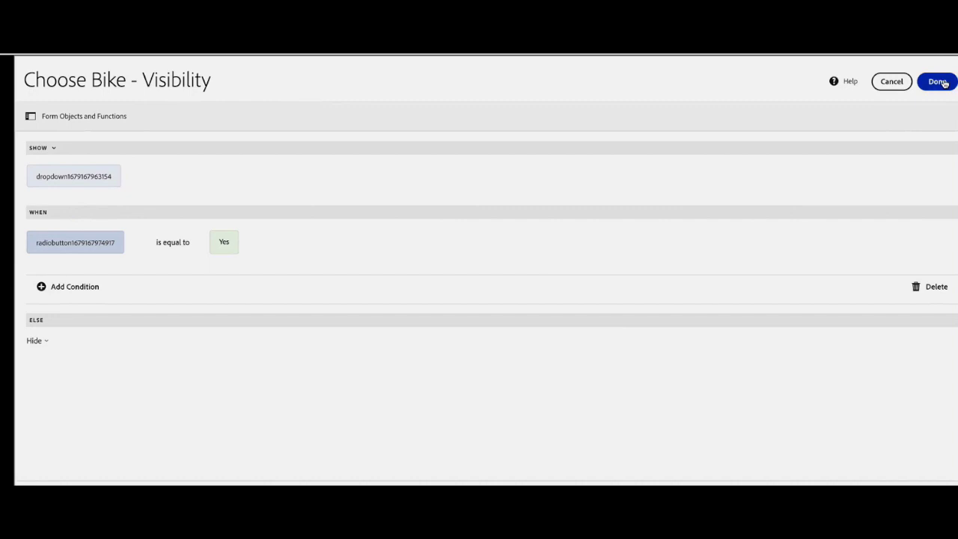
pyautogui.click(945, 83)
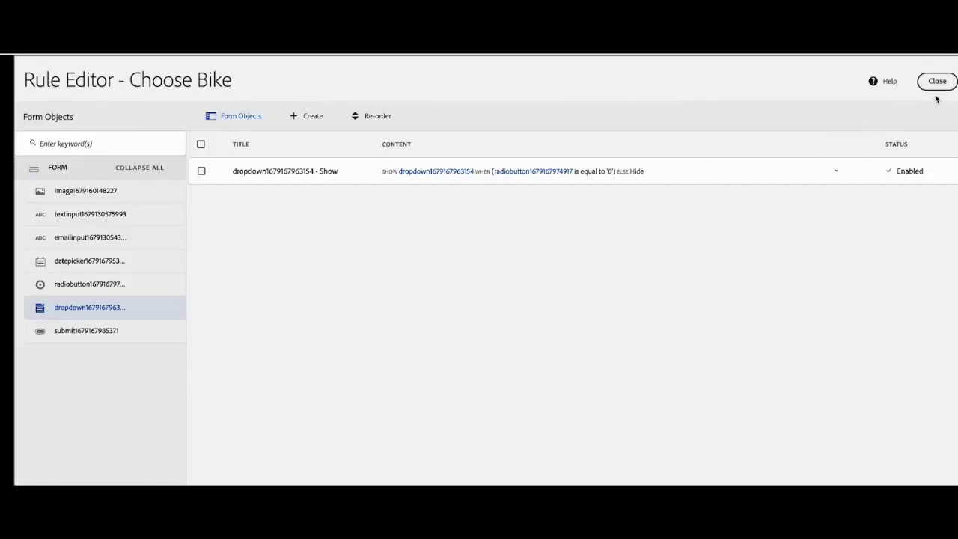
pyautogui.click(938, 81)
pyautogui.click(784, 428)
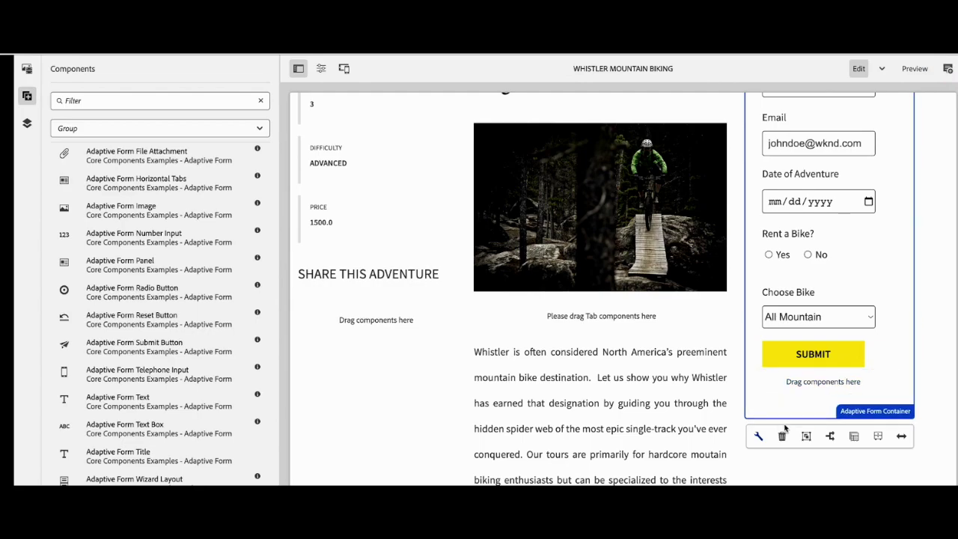
pyautogui.click(758, 436)
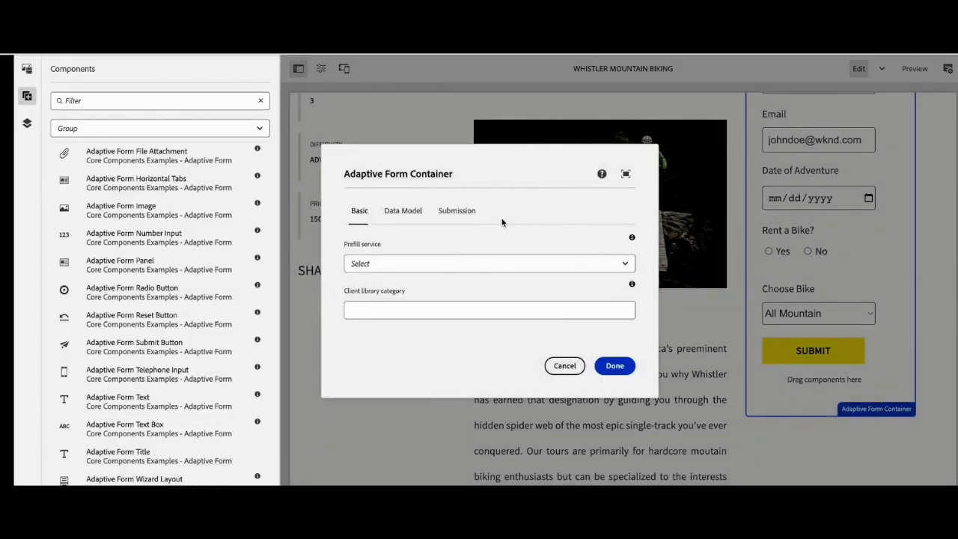
pyautogui.click(458, 211)
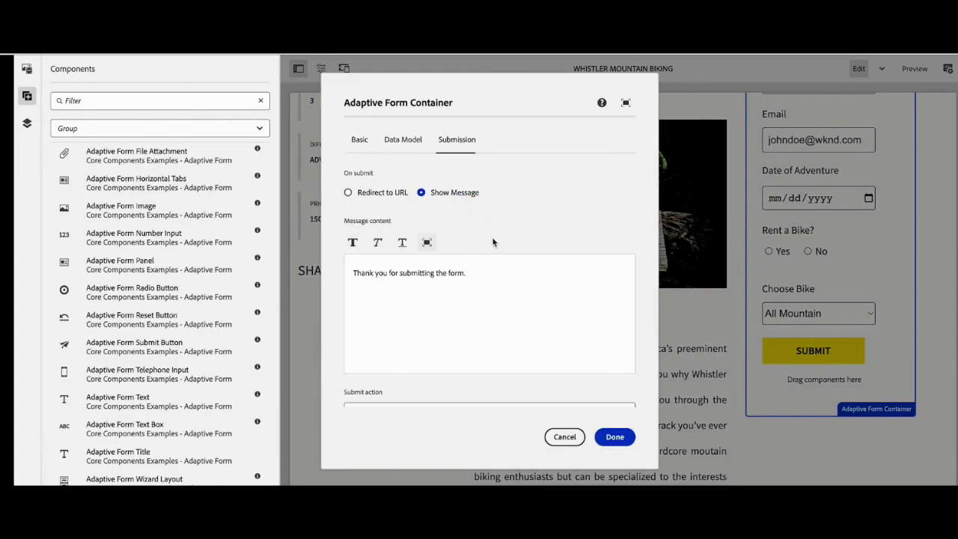
pyautogui.scroll(-3, 507, 257)
pyautogui.scroll(-1, 508, 258)
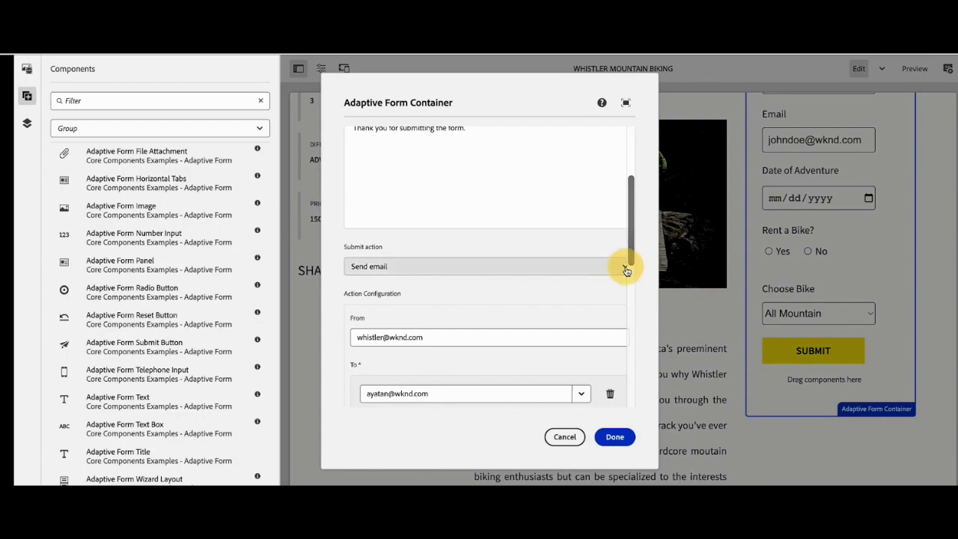
pyautogui.click(626, 270)
pyautogui.scroll(-2, 591, 293)
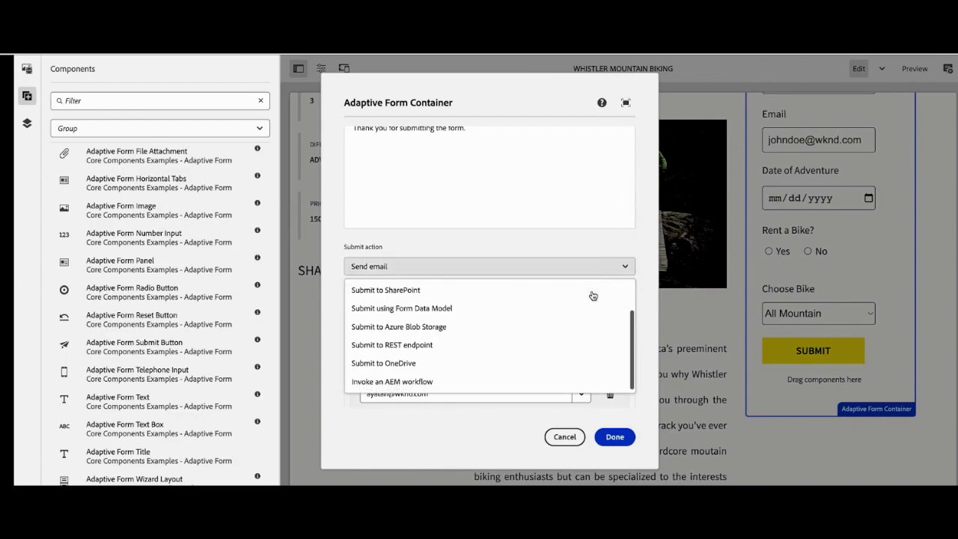
pyautogui.scroll(1, 593, 296)
pyautogui.scroll(2, 593, 296)
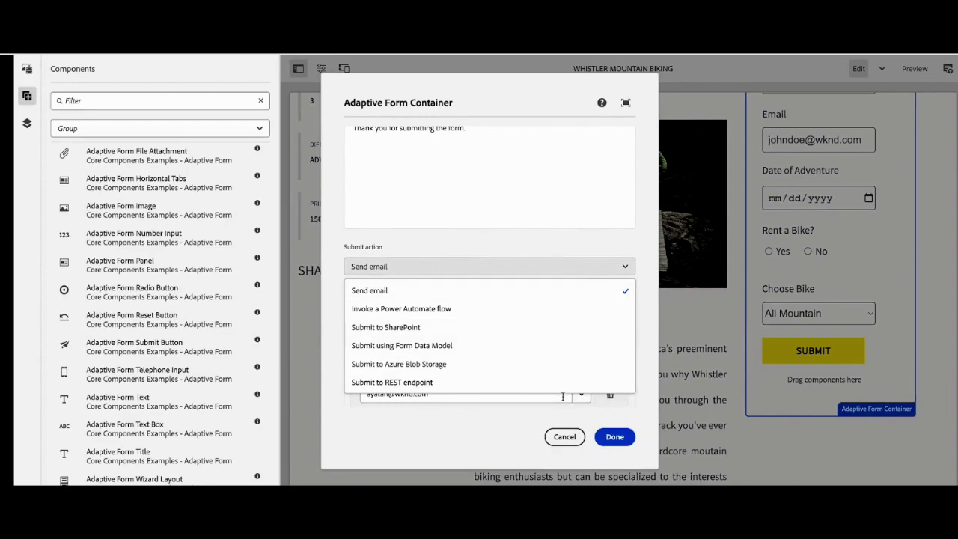
pyautogui.click(533, 413)
pyautogui.scroll(1, 532, 387)
pyautogui.scroll(3, 531, 387)
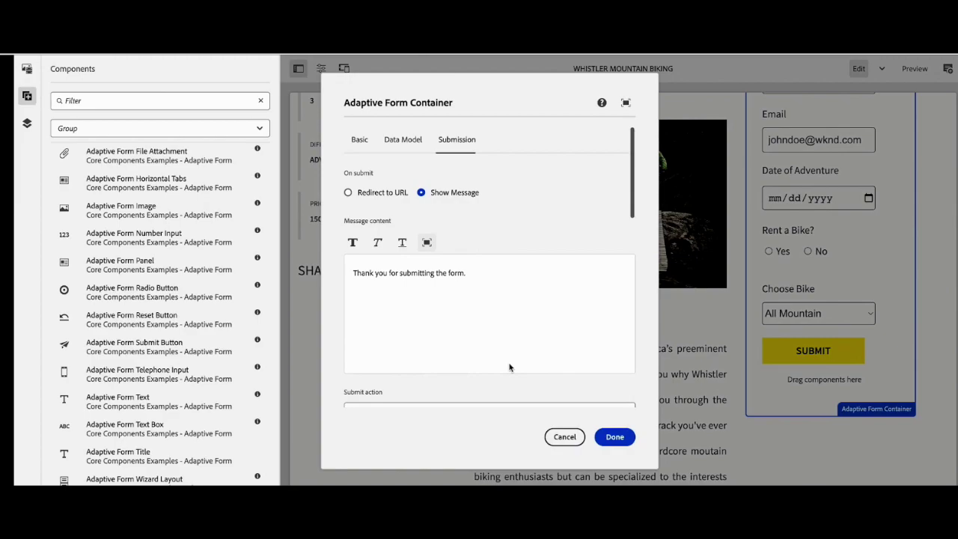
pyautogui.click(393, 142)
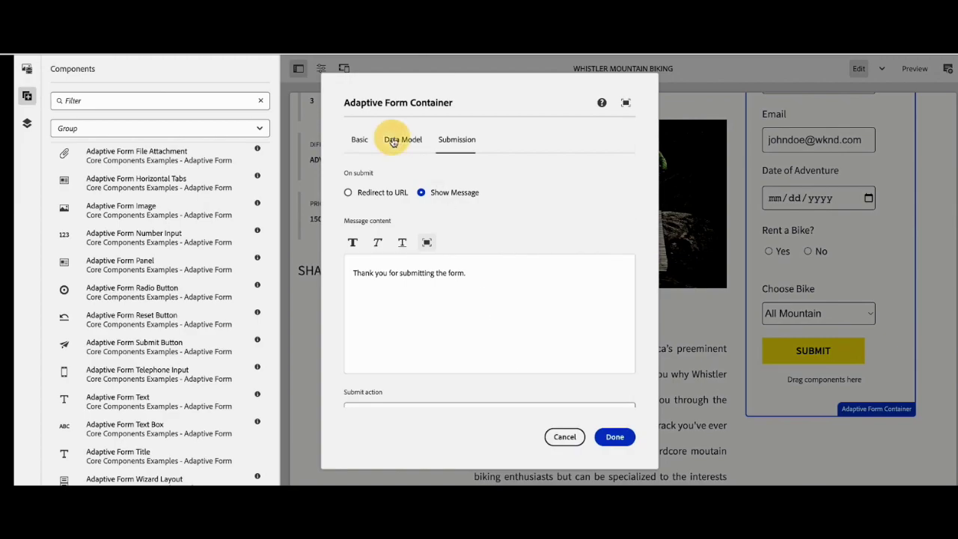
pyautogui.click(613, 288)
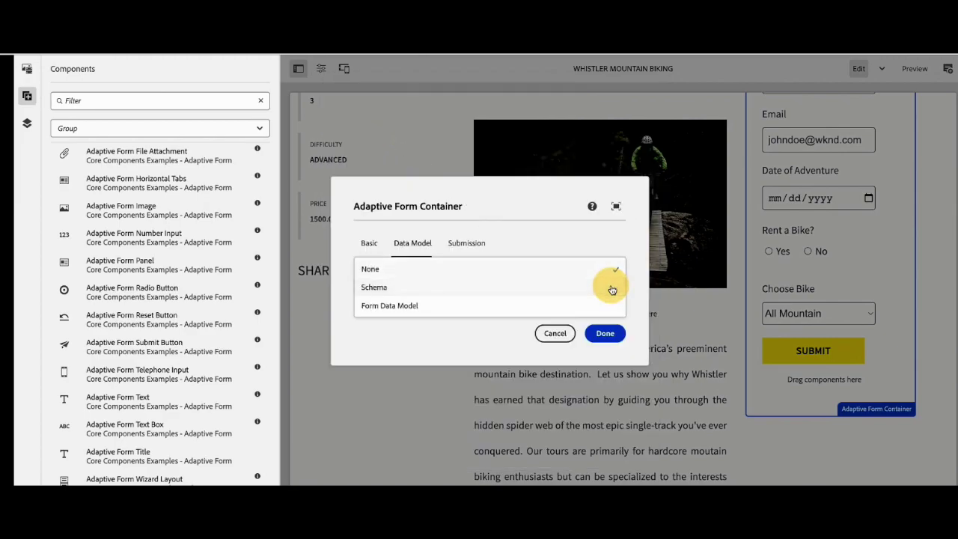
pyautogui.click(567, 336)
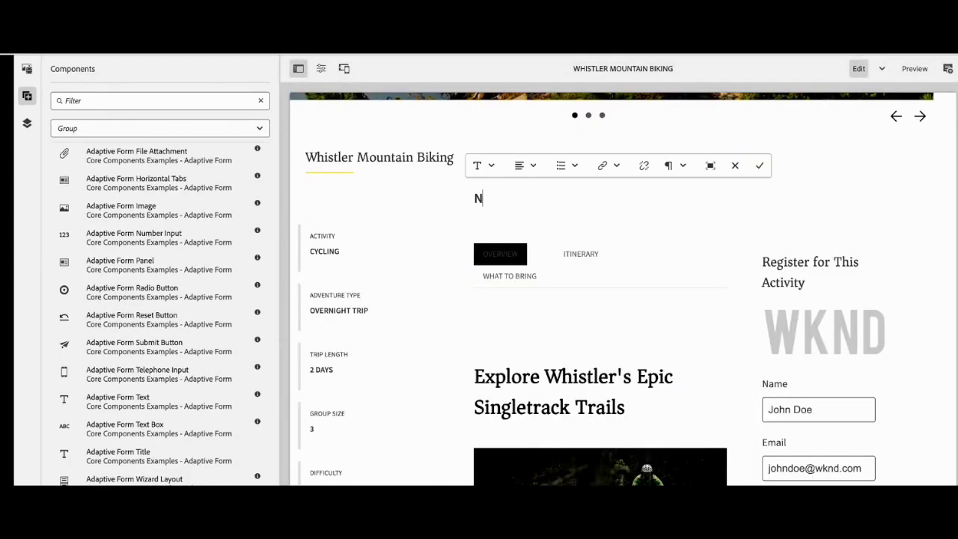
# Enter the heading text 'Now Offering Bike Rentals!!', confirm it, and switch to Preview mode.
pyautogui.write('ow Offerin')
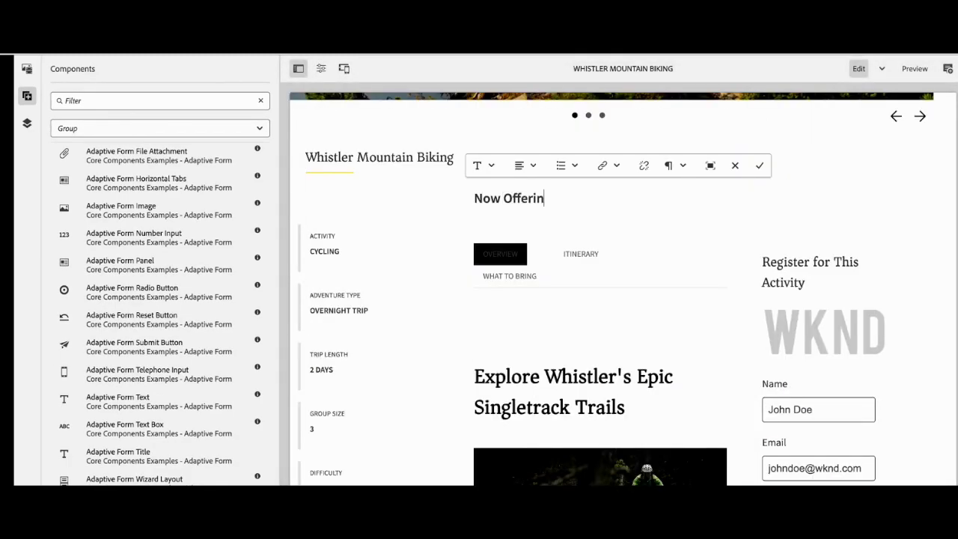
pyautogui.write('g Bike Rentals!!')
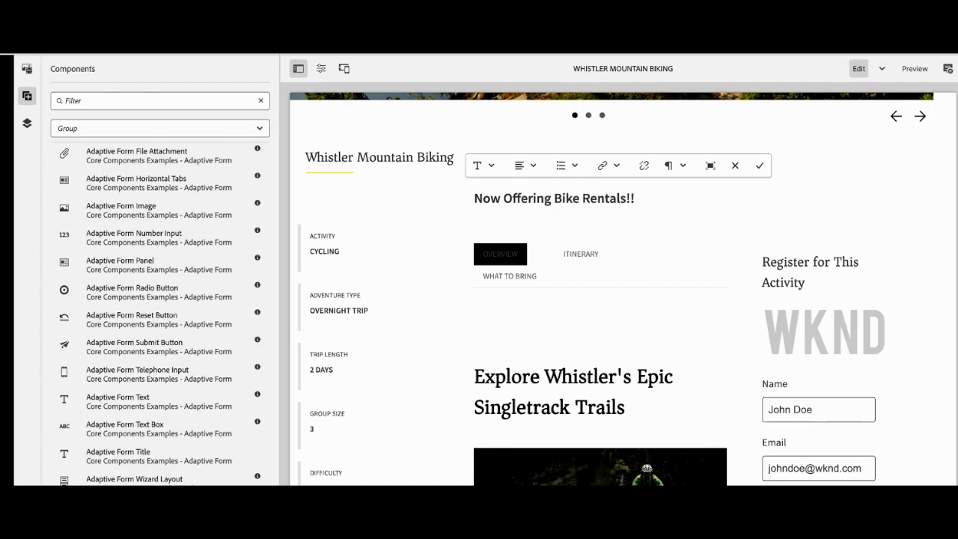
pyautogui.click(759, 165)
pyautogui.hotkey('ctrl', 'shift', 'm')
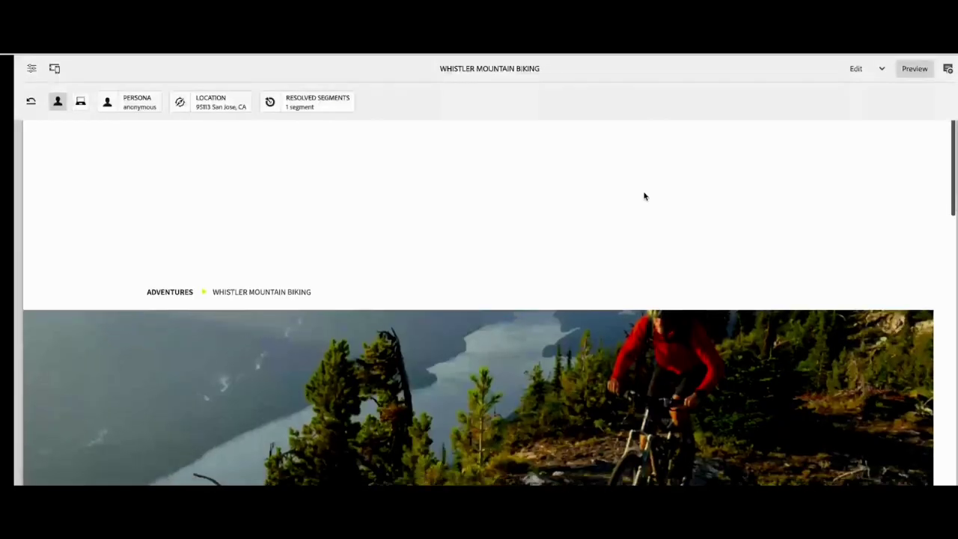
# In the preview's registration form, answer Yes to Rent a Bike? to reveal Choose Bike.
pyautogui.scroll(-2, 643, 196)
pyautogui.scroll(-5, 644, 197)
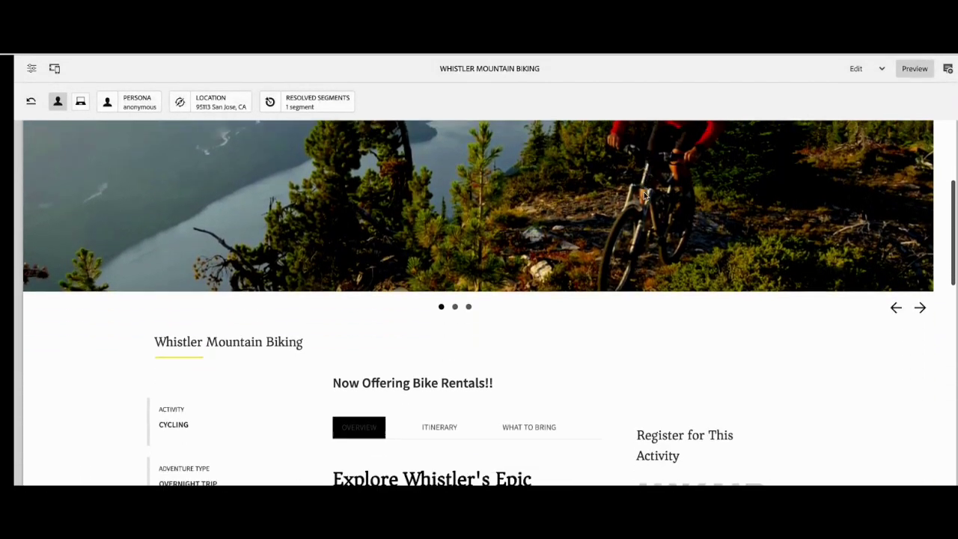
pyautogui.scroll(-5, 644, 196)
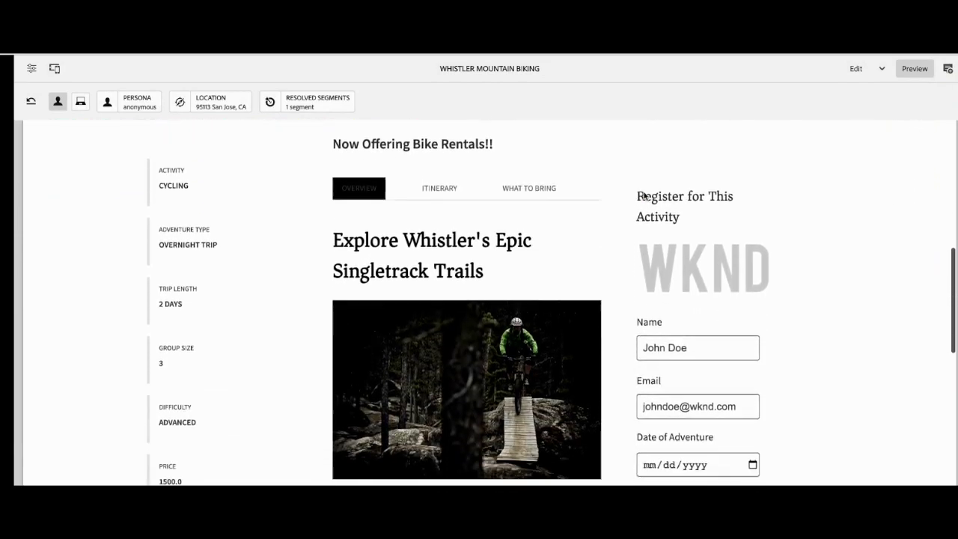
pyautogui.scroll(-1, 644, 195)
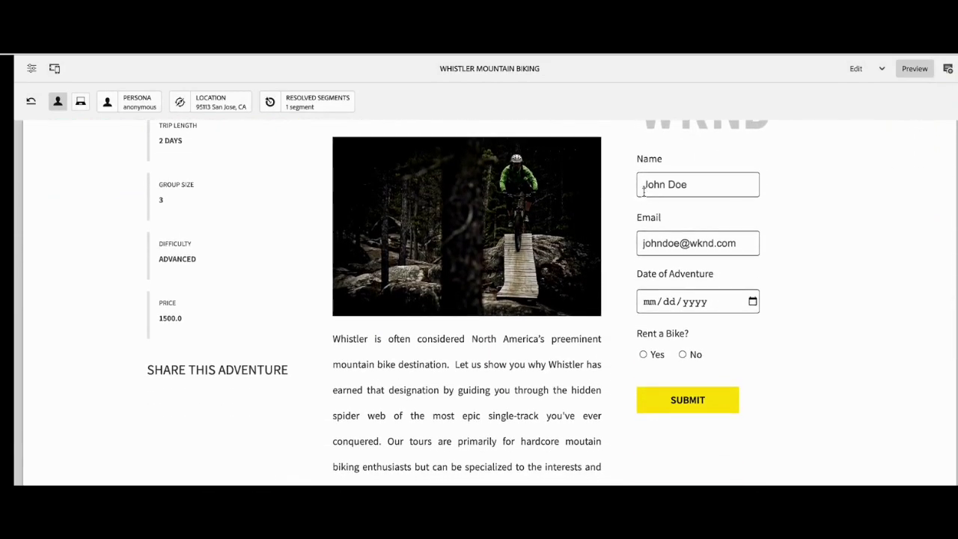
pyautogui.scroll(1, 649, 201)
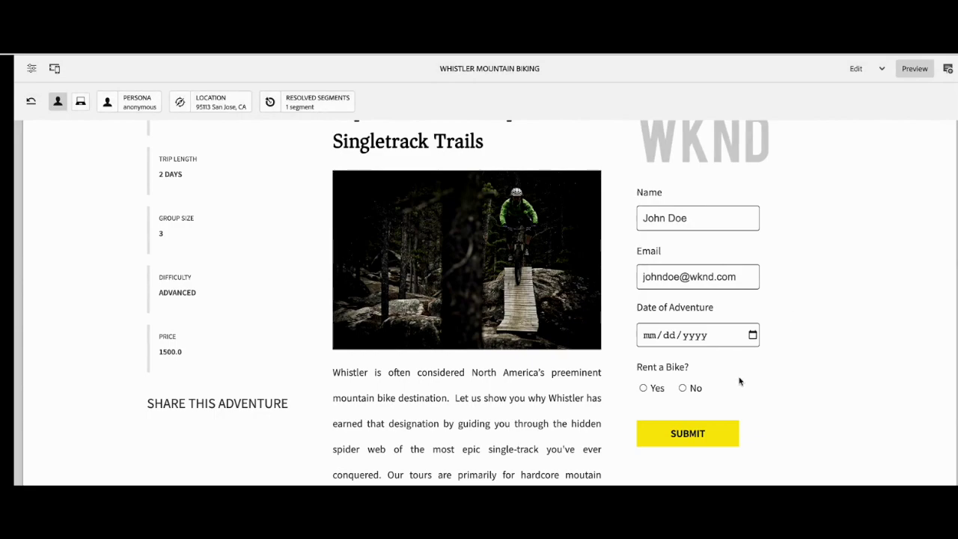
pyautogui.click(644, 389)
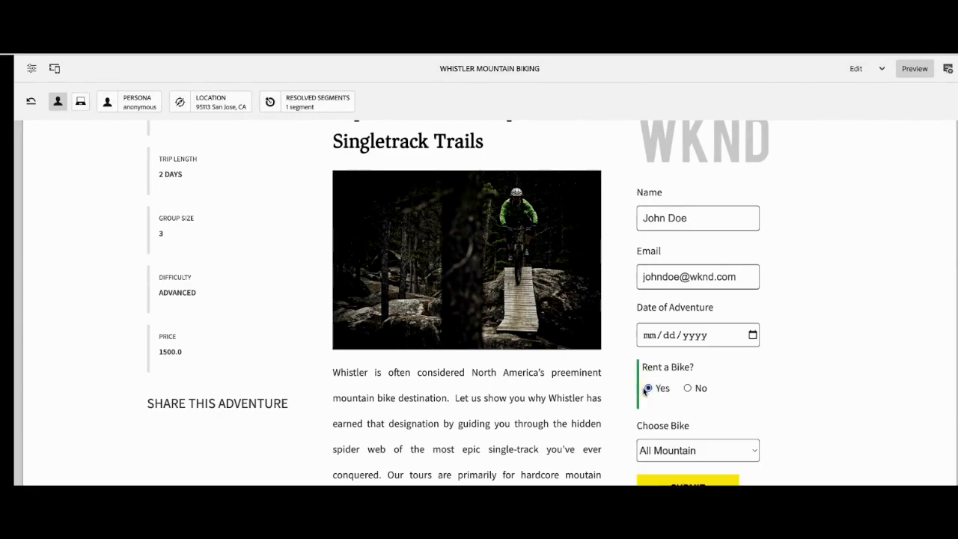
pyautogui.scroll(-1, 779, 383)
pyautogui.scroll(1, 779, 383)
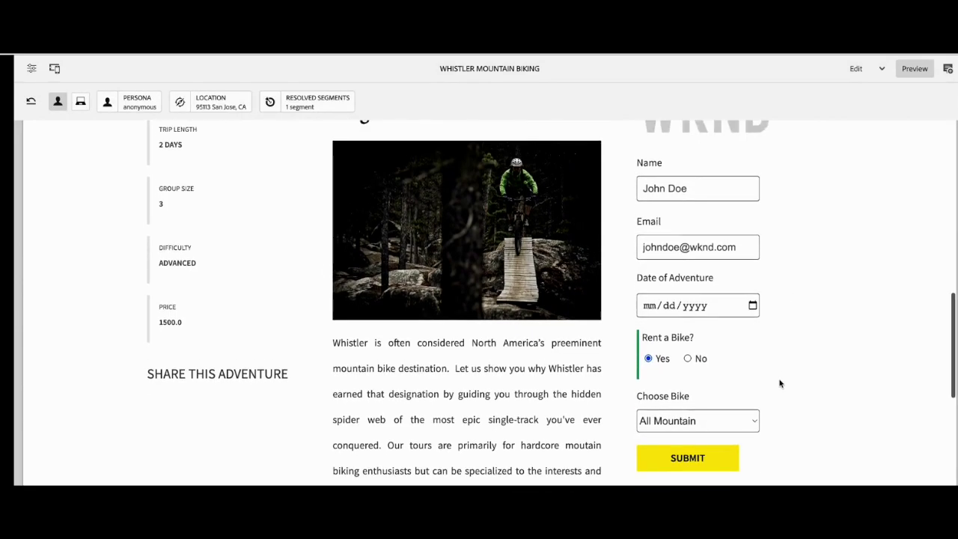
pyautogui.scroll(3, 779, 383)
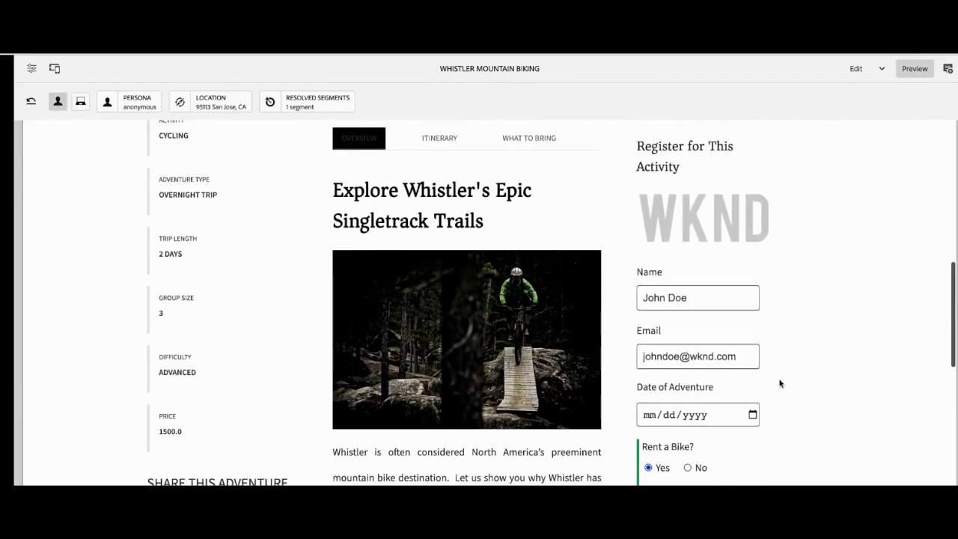